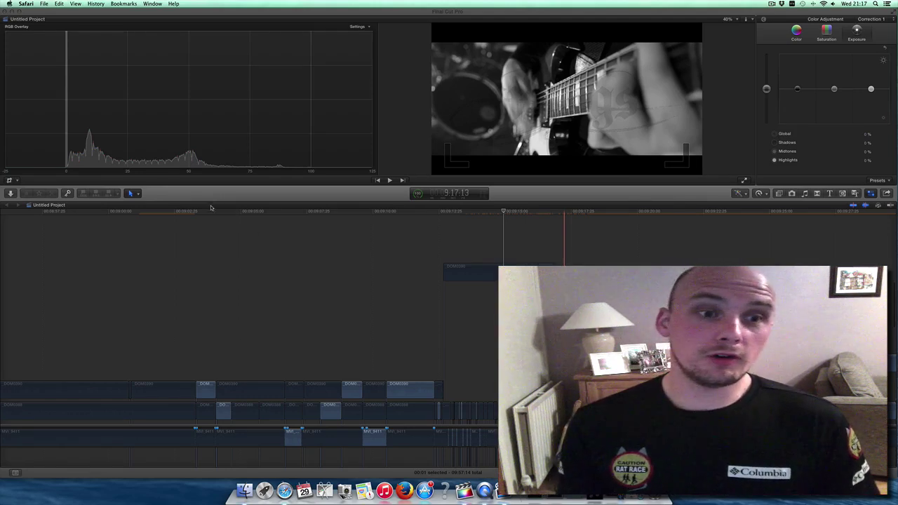
Step: Show the Background Tasks window with transcoding, importing, rendering, sharing and backup status
key("super+9")
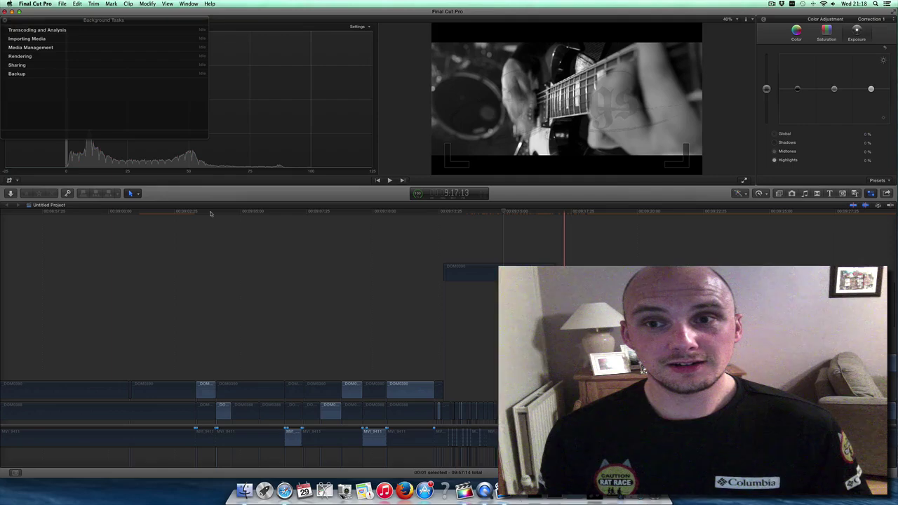
Step: Move the playhead back to around 9:04, then hide Final Cut Pro and Safari and restore Final Cut Pro from the Dock
left_click(232, 212)
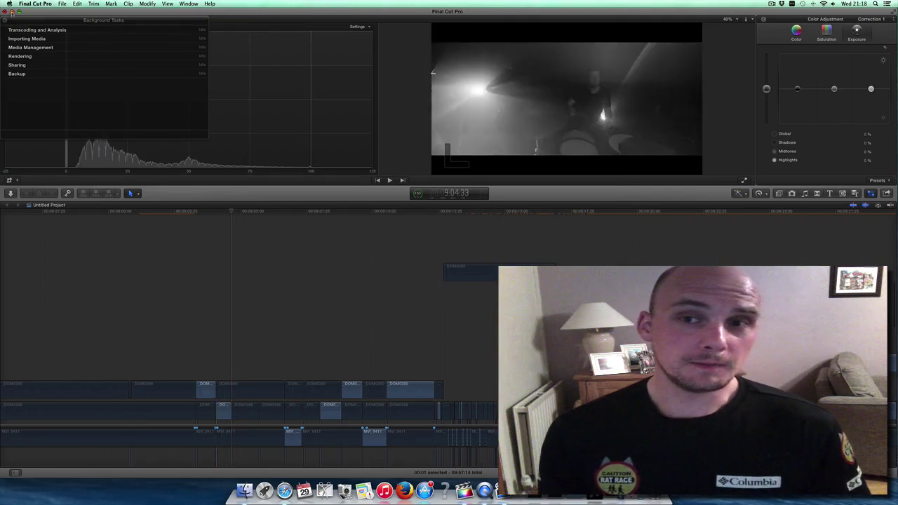
left_click(12, 12)
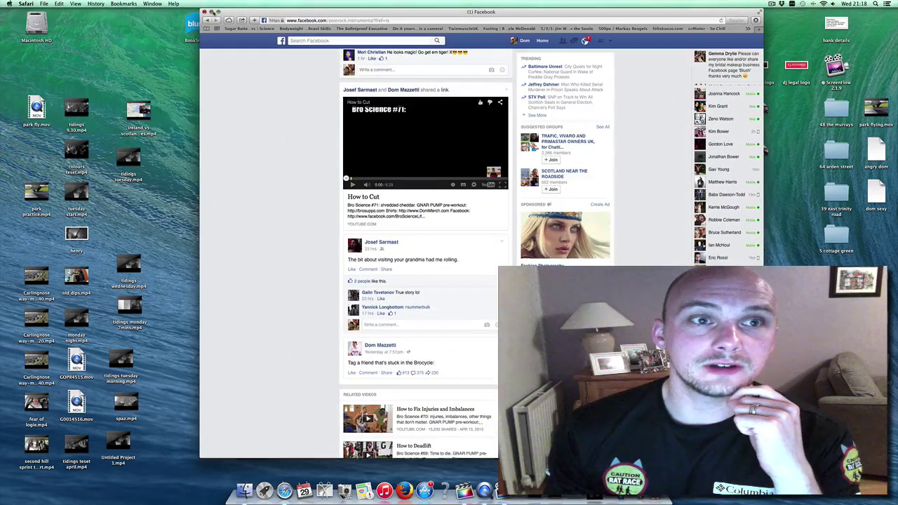
left_click(211, 11)
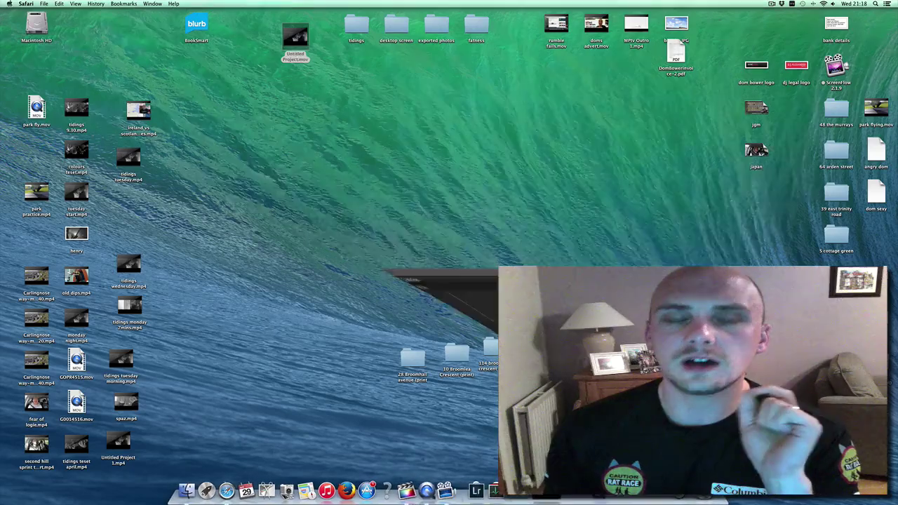
left_click(454, 489)
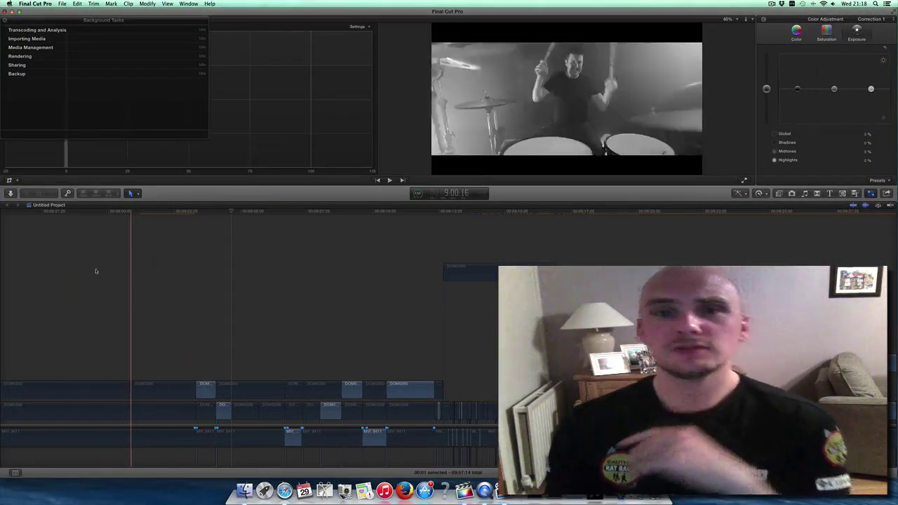
Step: Close the Background Tasks window so the RGB Overlay histogram shows beside the 9:09:21 drum-and-guitar close-up
scroll(95, 272, "left", 5)
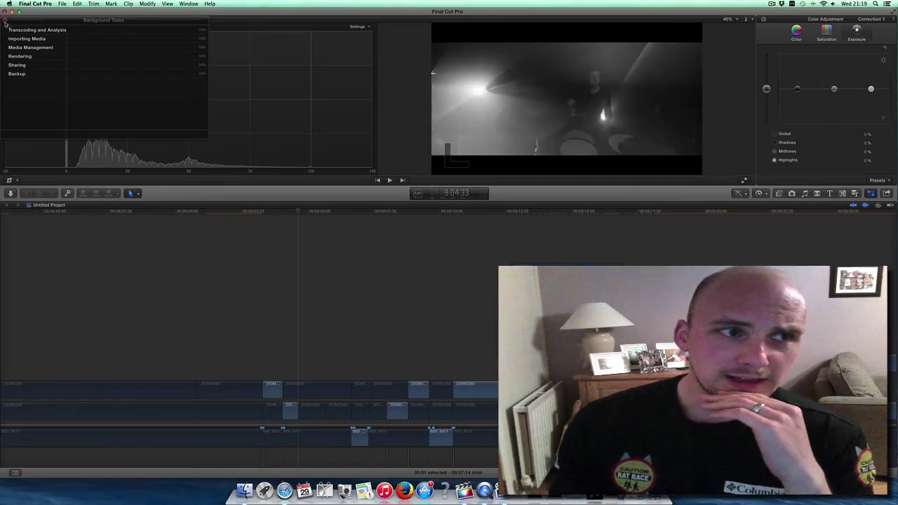
key("super+9")
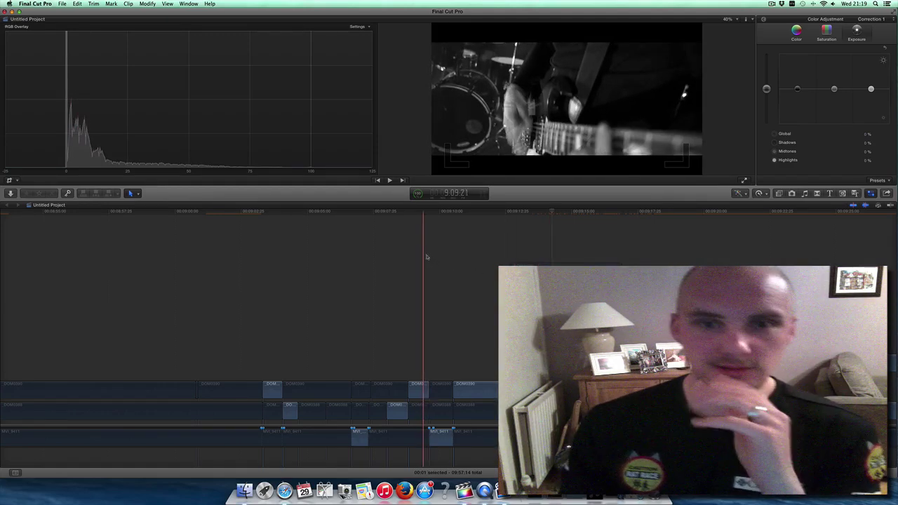
Step: Set the playhead at an earlier point and play through to the guitarist close-up at 9:14:14
scroll(424, 256, "left", 3)
scroll(424, 256, "left", 2)
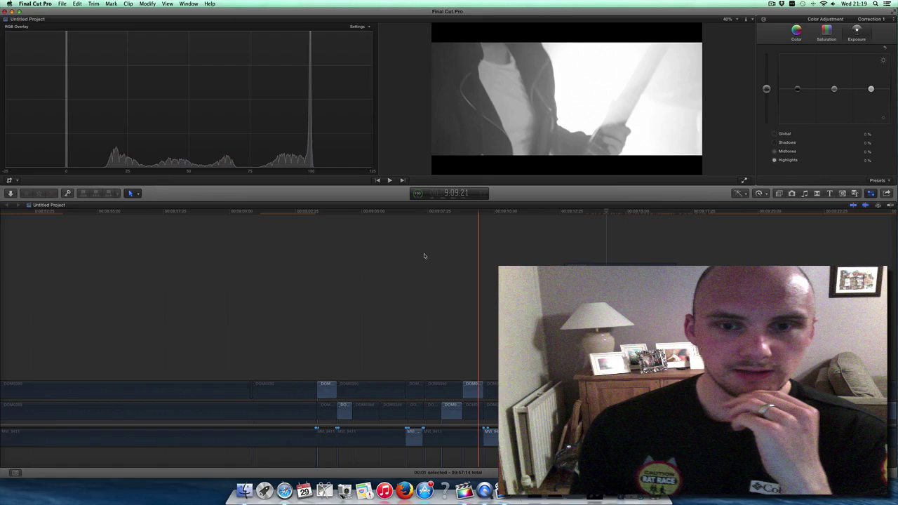
scroll(424, 256, "left", 2)
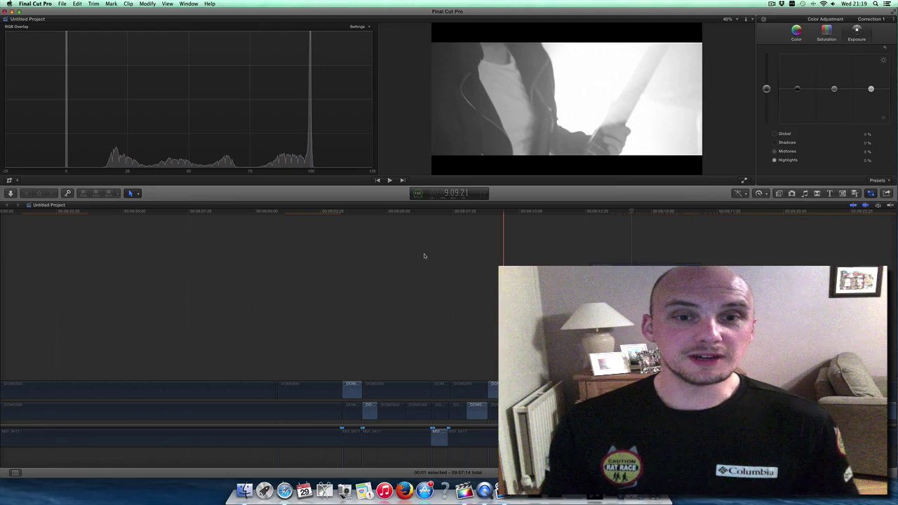
left_click(374, 262)
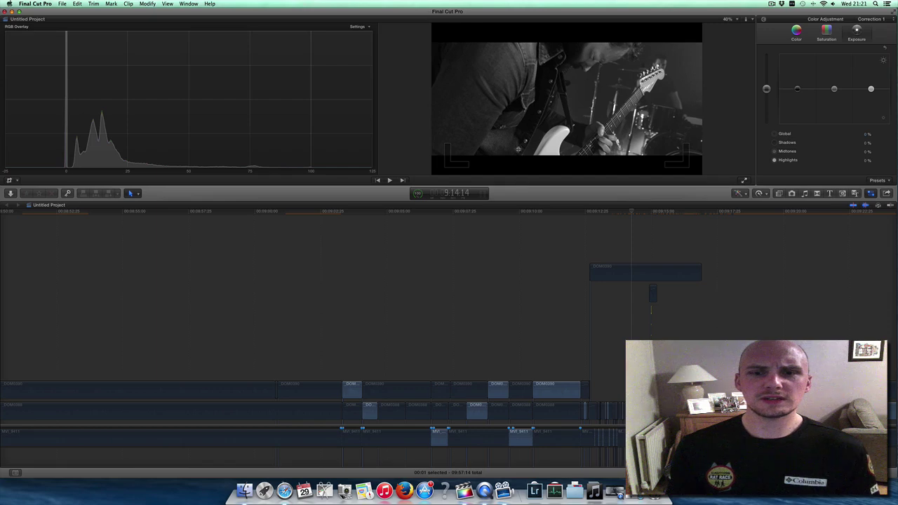
Step: Raise the viewer divider to enlarge the timeline and scroll through the 'All Cinema' compound clip's tracks
left_click_drag(502, 186, 503, 123)
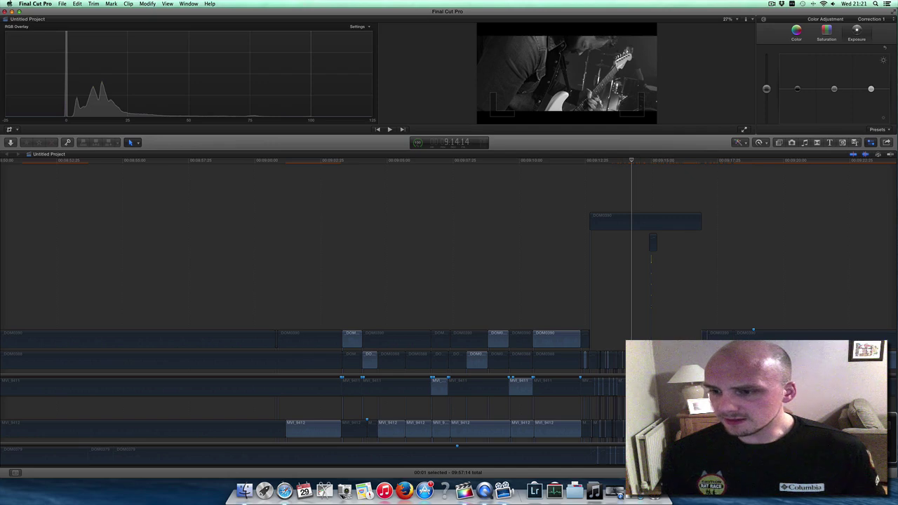
scroll(312, 316, "up", 5)
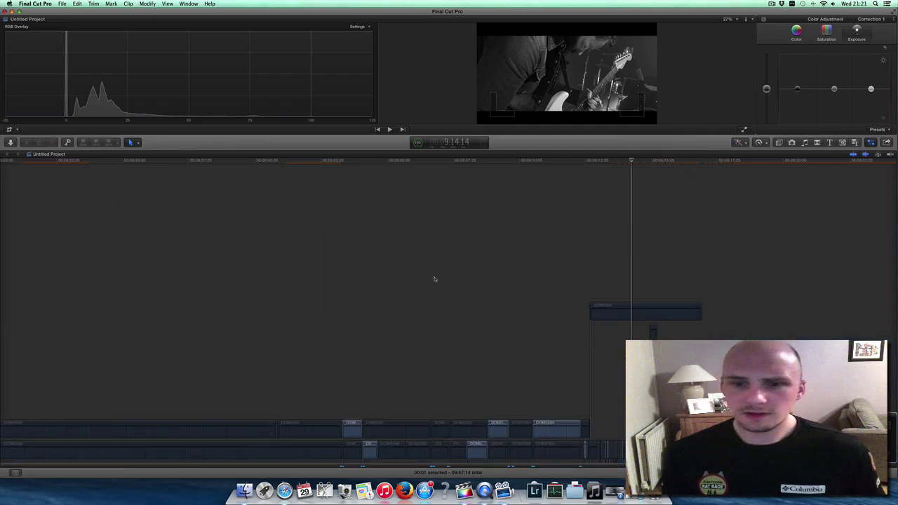
scroll(435, 279, "up", 6)
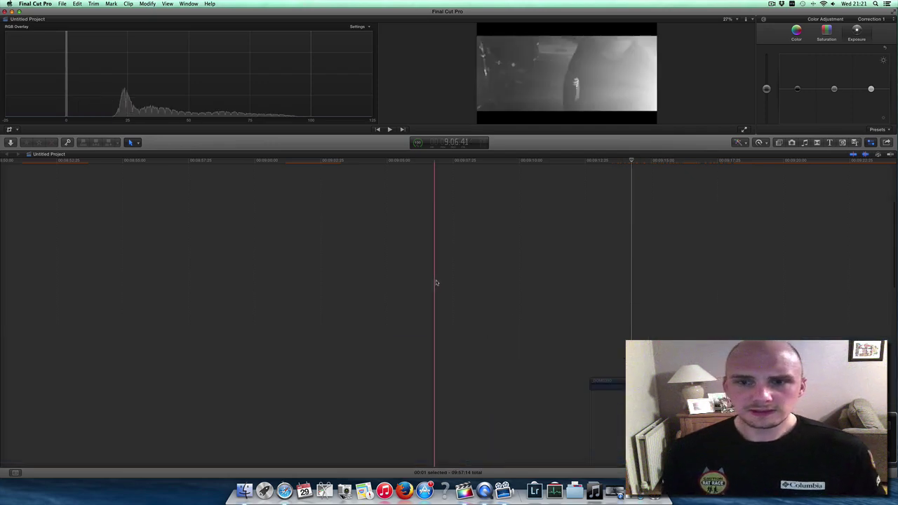
scroll(436, 283, "down", 10)
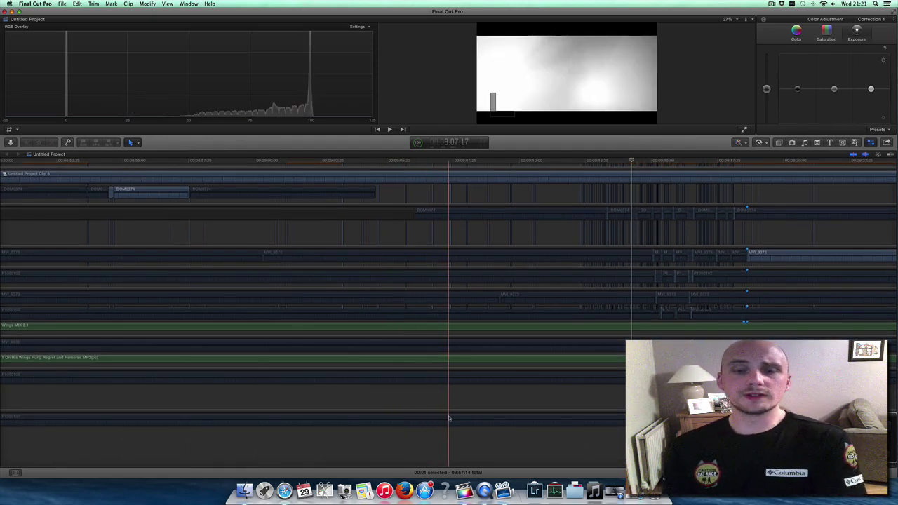
scroll(449, 419, "up", 5)
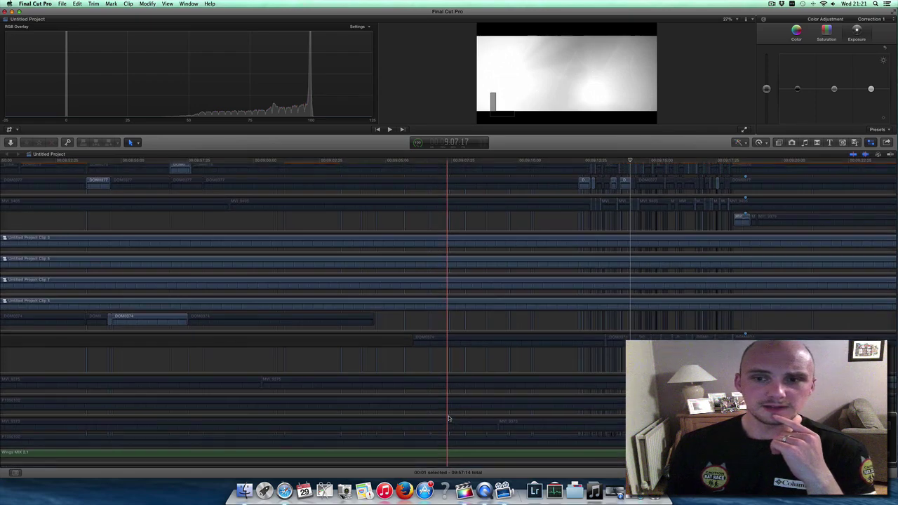
scroll(449, 419, "up", 5)
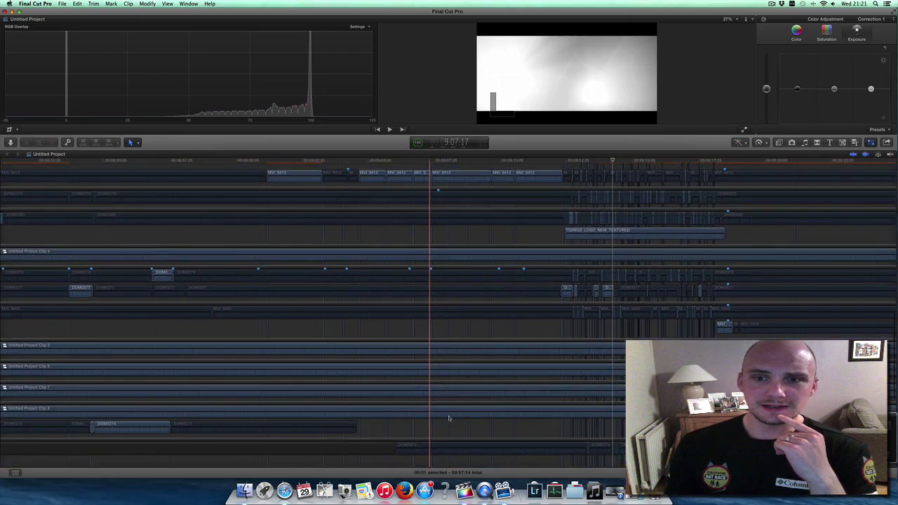
scroll(449, 419, "up", 5)
scroll(450, 419, "up", 5)
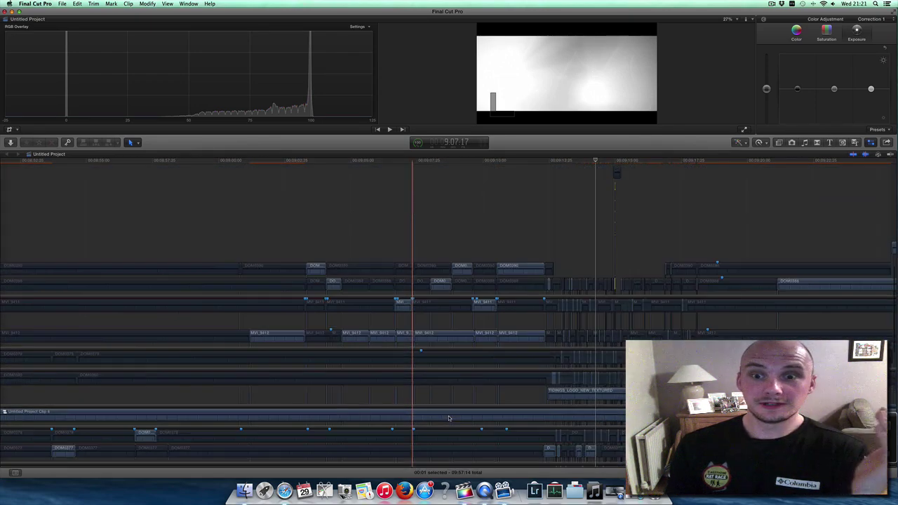
scroll(449, 419, "up", 3)
scroll(449, 419, "up", 3)
scroll(449, 419, "up", 3)
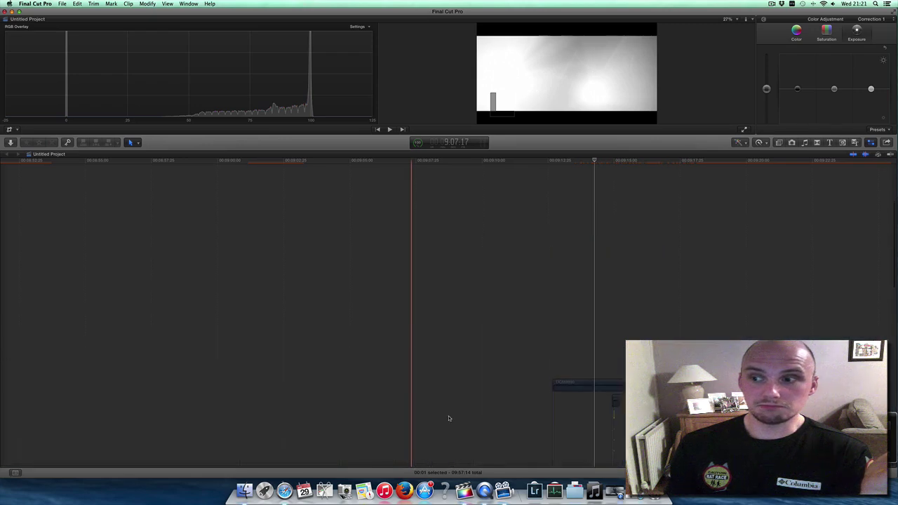
scroll(449, 419, "up", 3)
scroll(449, 419, "up", 3)
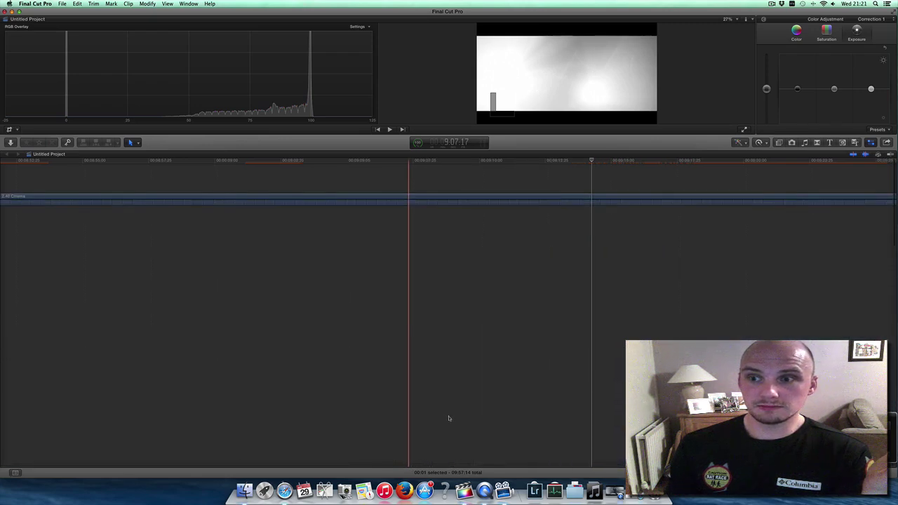
scroll(449, 419, "left", 3)
scroll(449, 419, "left", 3)
scroll(449, 419, "left", 3)
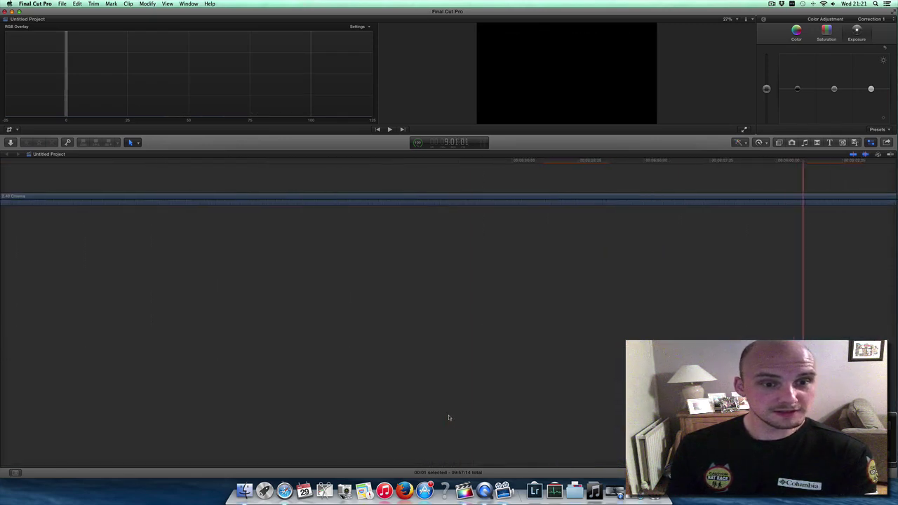
Step: Zoom the timeline out with Cmd+minus and scroll back toward the start of the edit
key("super+minus")
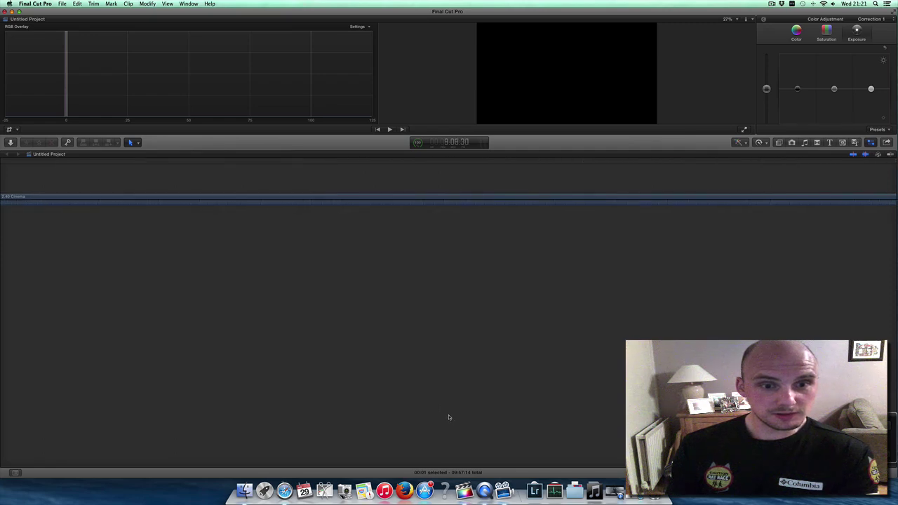
scroll(449, 417, "left", 3)
scroll(449, 417, "left", 3)
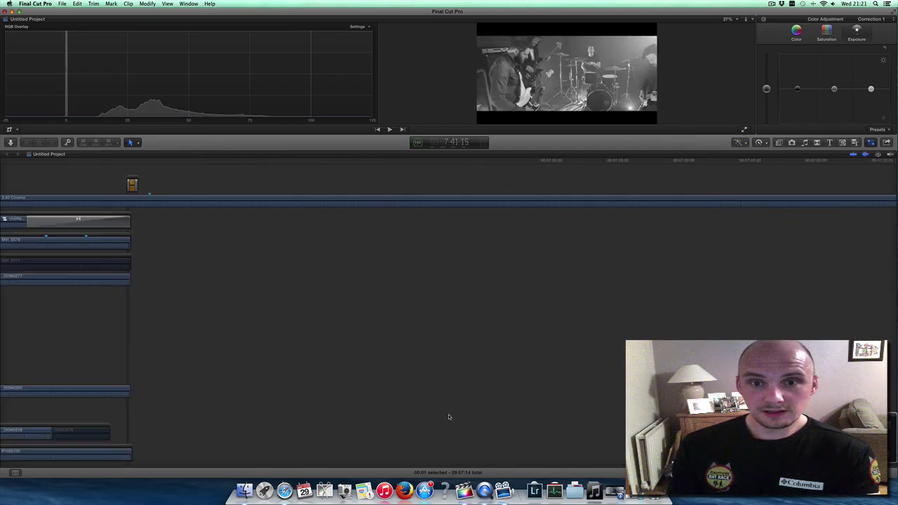
scroll(449, 417, "left", 3)
scroll(449, 416, "left", 3)
scroll(449, 417, "left", 3)
scroll(450, 414, "left", 3)
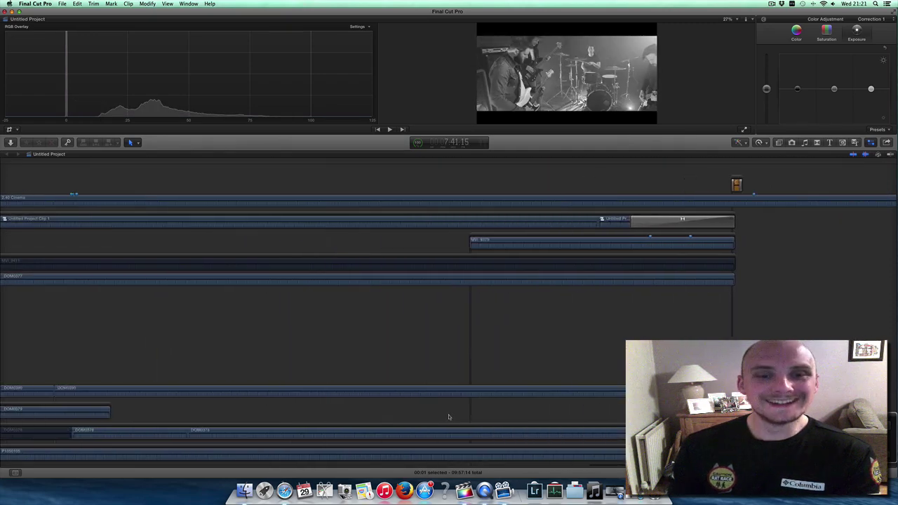
scroll(447, 410, "left", 3)
scroll(443, 405, "left", 3)
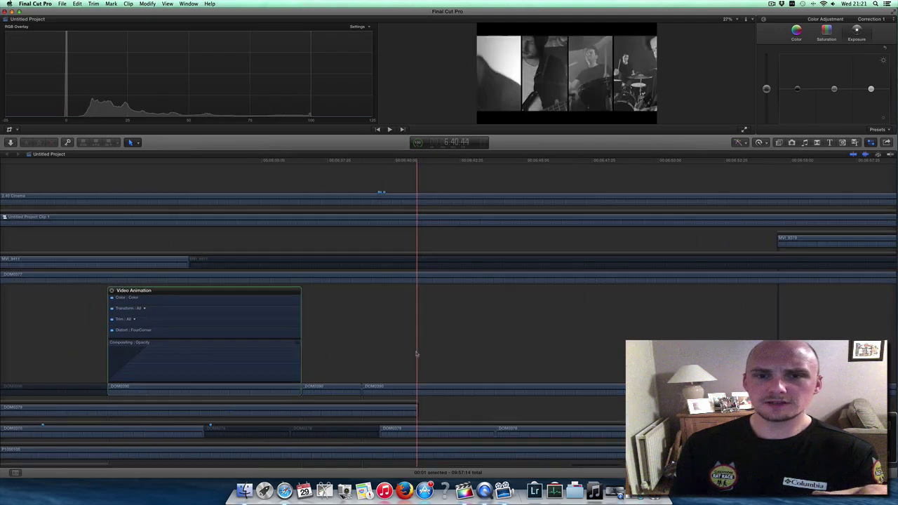
Step: Scroll down through the stacked video and audio layers forming the four-panel split-screen
scroll(415, 358, "down", 3)
scroll(417, 354, "down", 2)
scroll(417, 354, "down", 2)
scroll(417, 354, "down", 2)
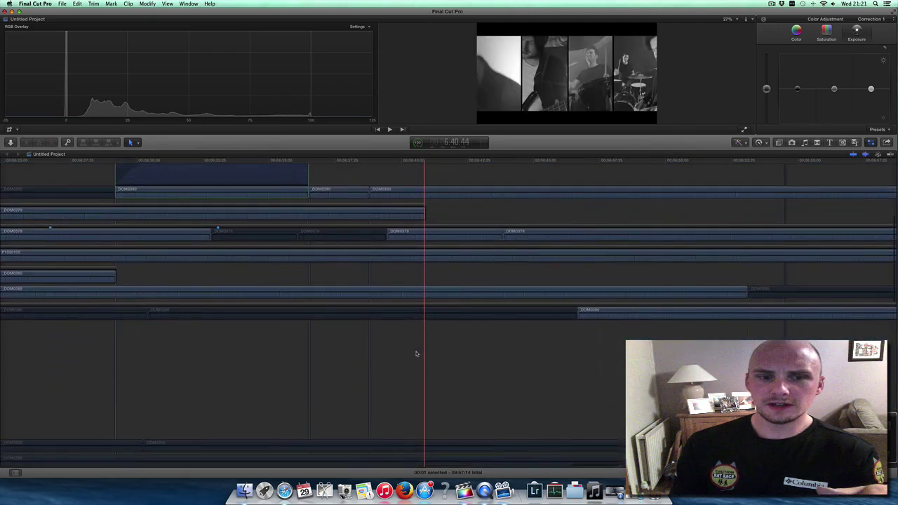
scroll(417, 354, "down", 2)
scroll(417, 354, "down", 2)
scroll(416, 354, "down", 2)
scroll(417, 354, "down", 2)
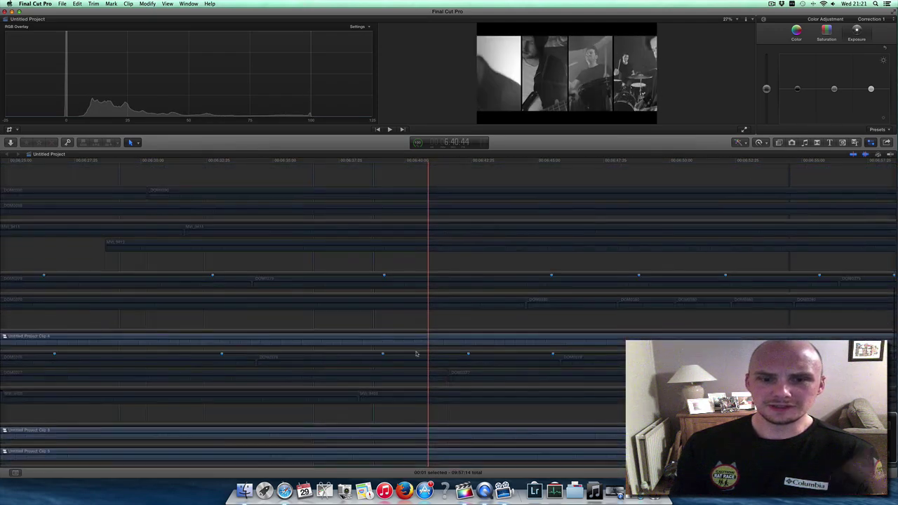
scroll(416, 354, "down", 2)
scroll(416, 353, "down", 2)
scroll(416, 353, "down", 2)
scroll(416, 354, "down", 2)
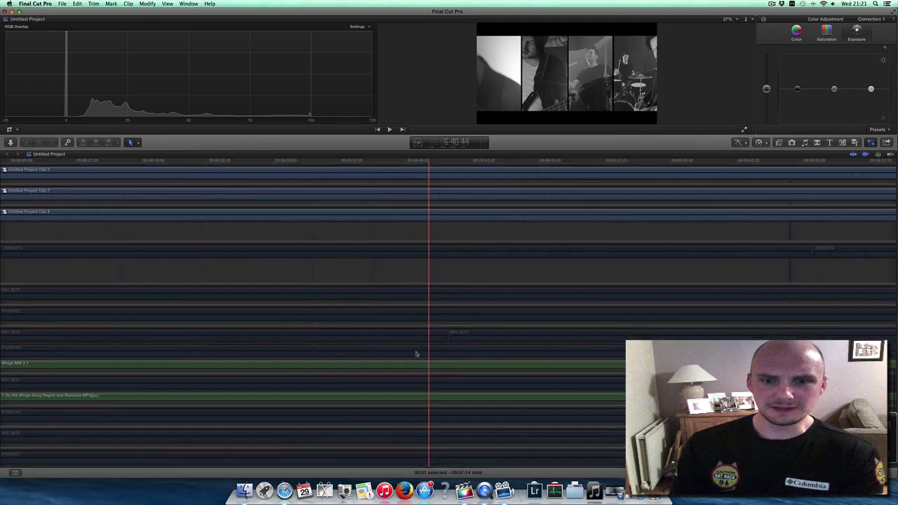
scroll(416, 354, "down", 2)
scroll(416, 355, "down", 2)
scroll(416, 354, "up", 1)
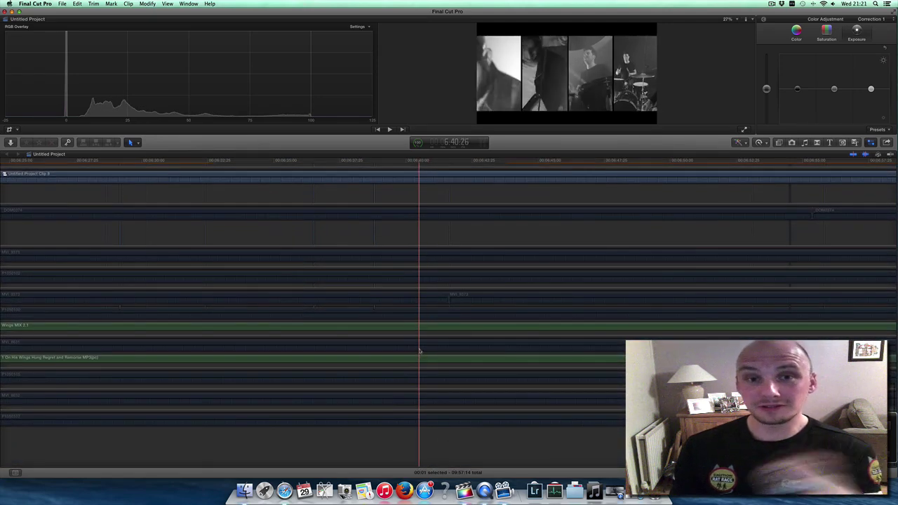